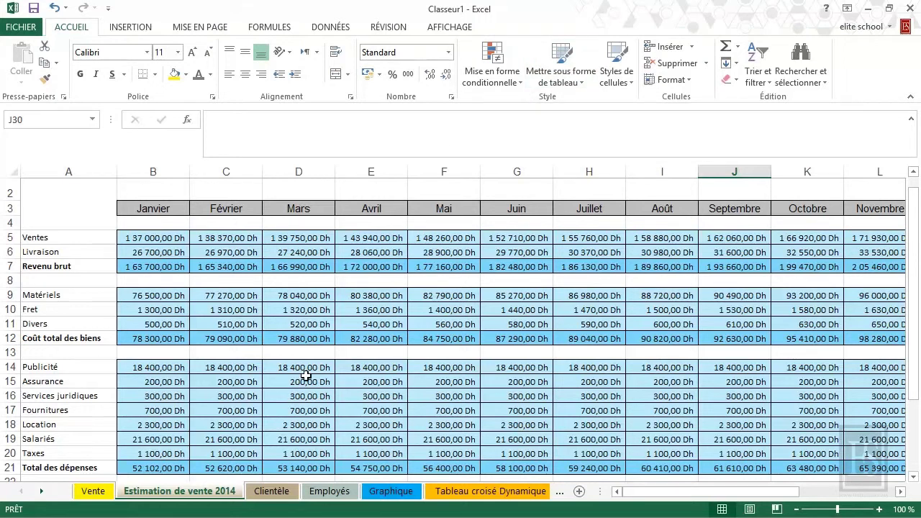
Use the mini toolbar to give March expenses D14:D21 a grey font colour and bold.
{"action": "left_click_drag", "start_coordinate": [311, 367], "coordinate": [314, 471]}
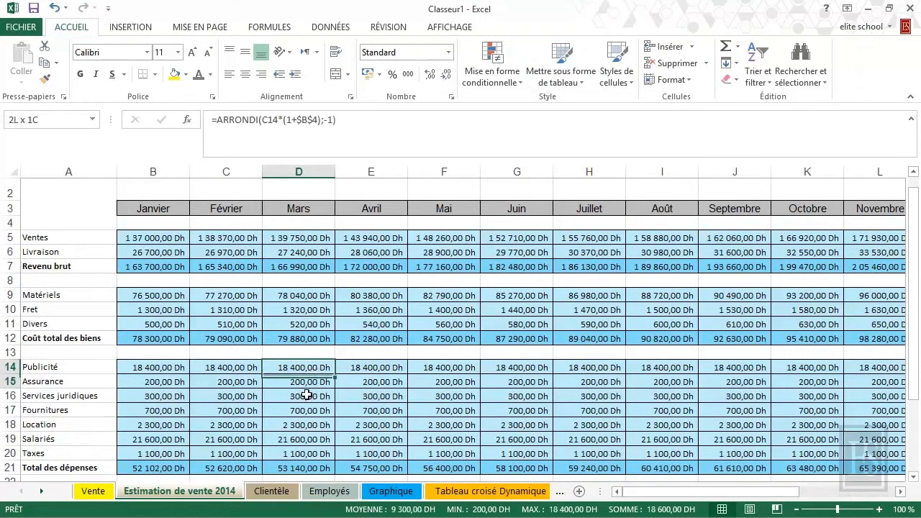
{"action": "right_click", "coordinate": [314, 471]}
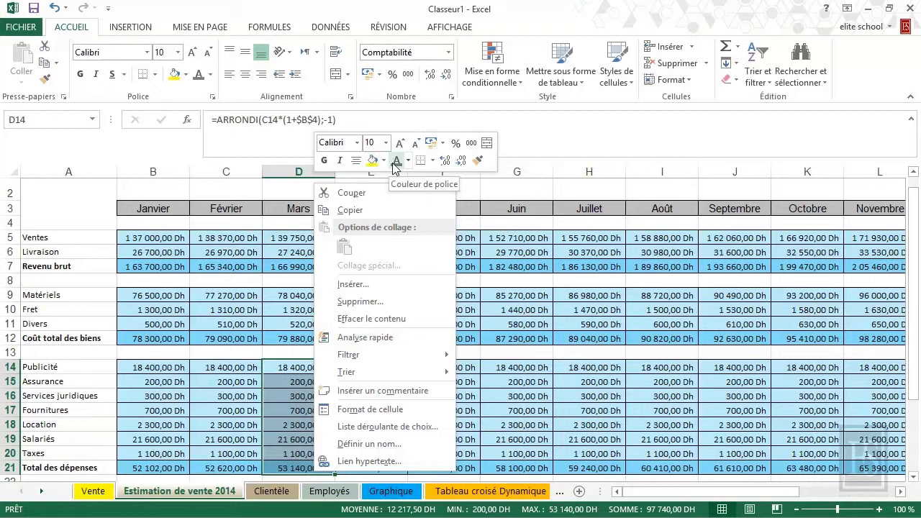
{"action": "left_click", "coordinate": [397, 161]}
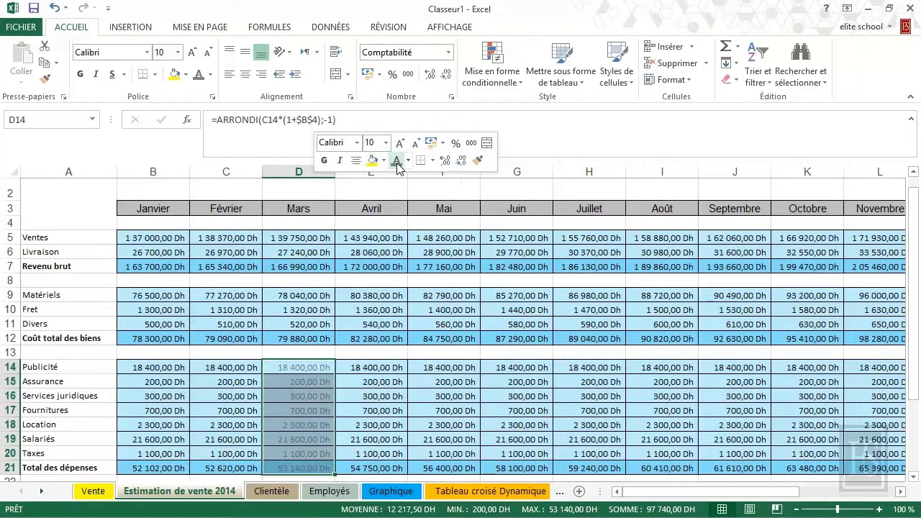
{"action": "left_click", "coordinate": [324, 161]}
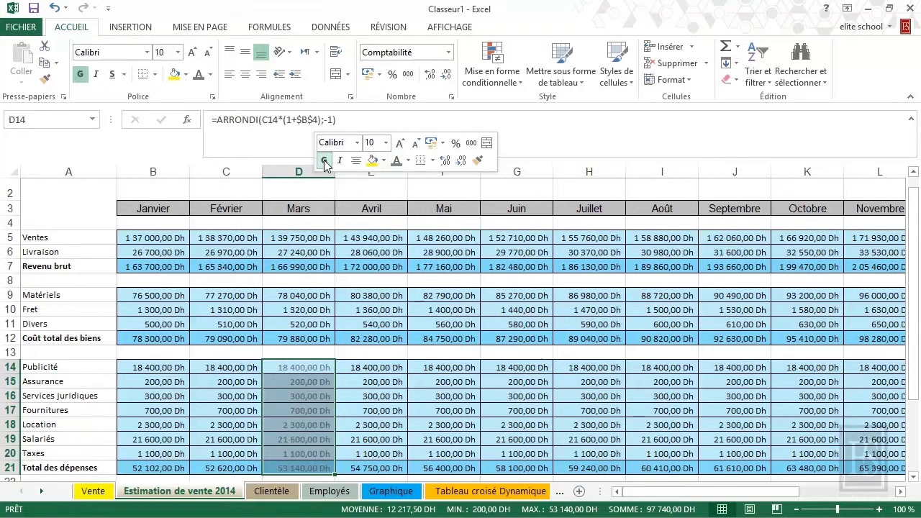
{"action": "left_click", "coordinate": [517, 193]}
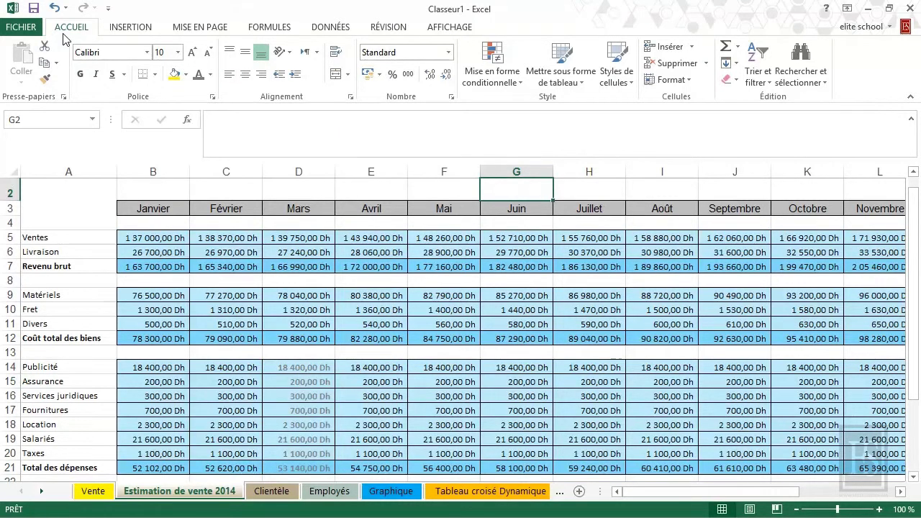
Browse the ribbon, column E and cell D20 context menus, then open the Clientèle sheet-tab menu.
{"action": "right_click", "coordinate": [266, 77]}
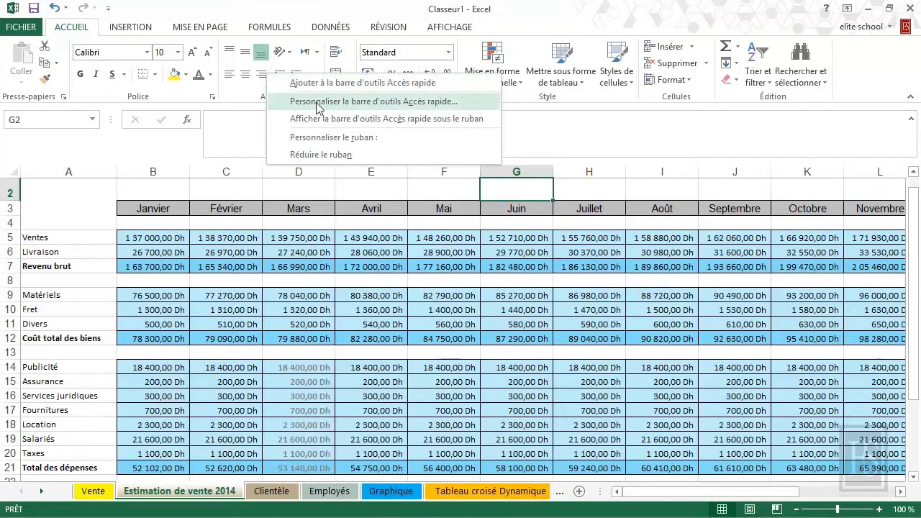
{"action": "left_click", "coordinate": [354, 165]}
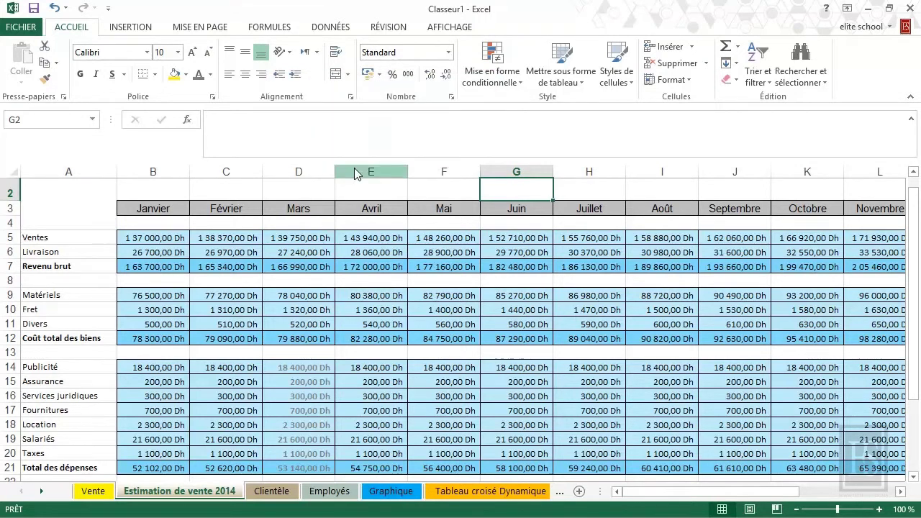
{"action": "right_click", "coordinate": [354, 167]}
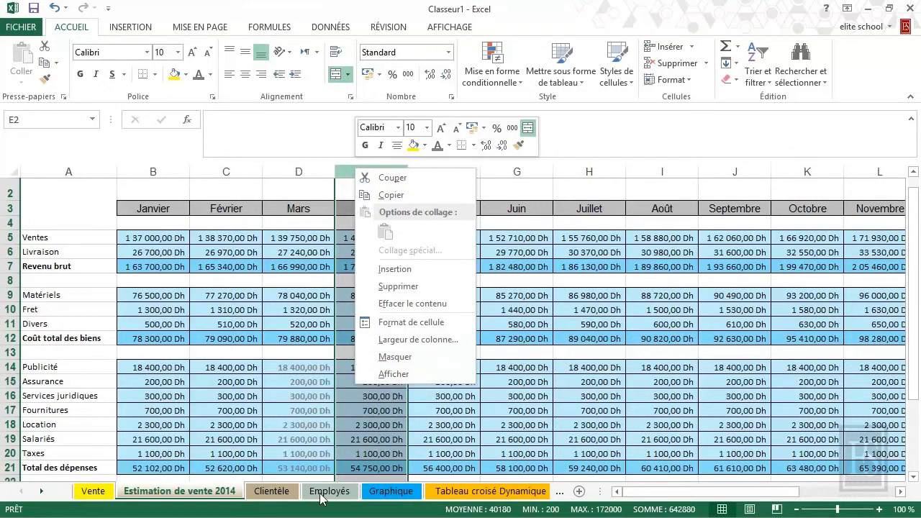
{"action": "right_click", "coordinate": [308, 461]}
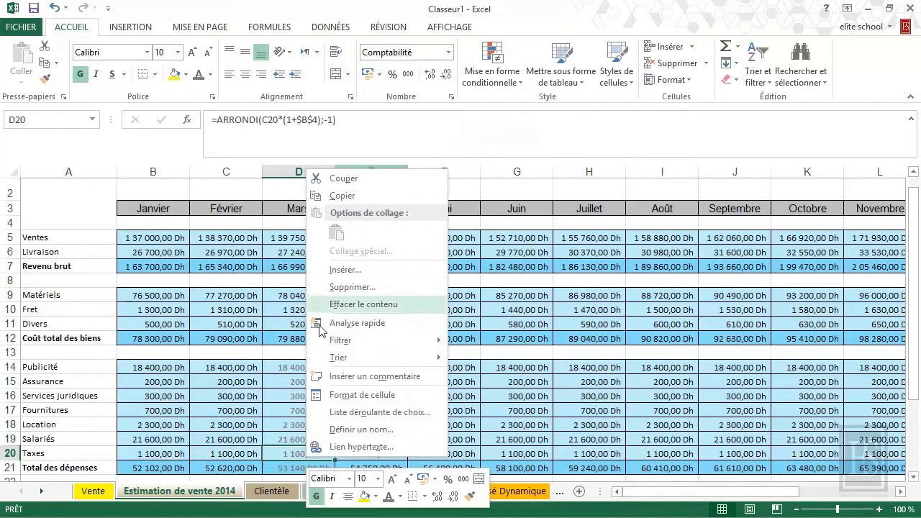
{"action": "key", "text": "Escape"}
{"action": "right_click", "coordinate": [270, 494]}
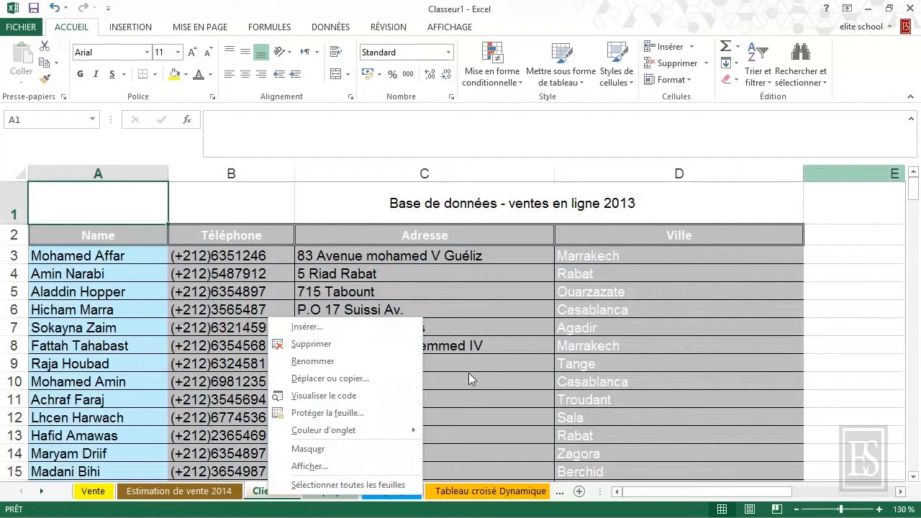
Insert a blank column before the Ville column D, then undo the insertion with Ctrl+Z.
{"action": "left_click", "coordinate": [838, 428]}
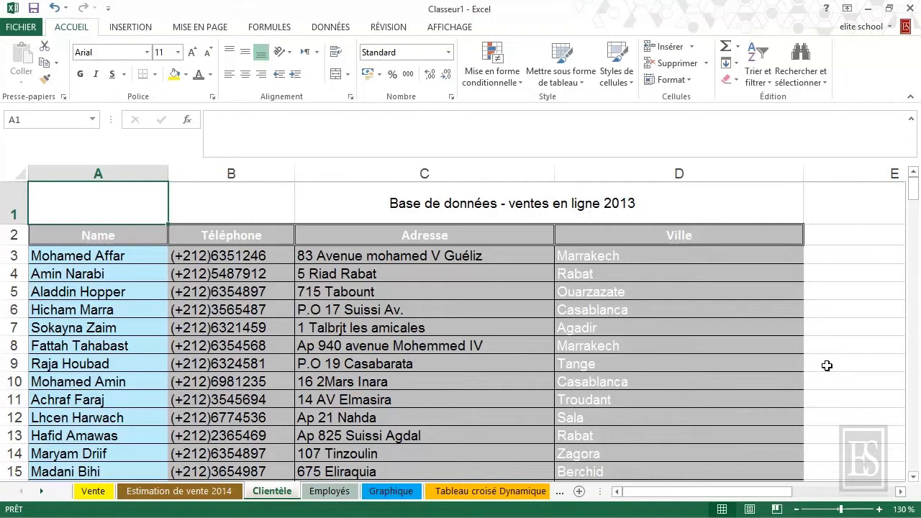
{"action": "left_click", "coordinate": [642, 167]}
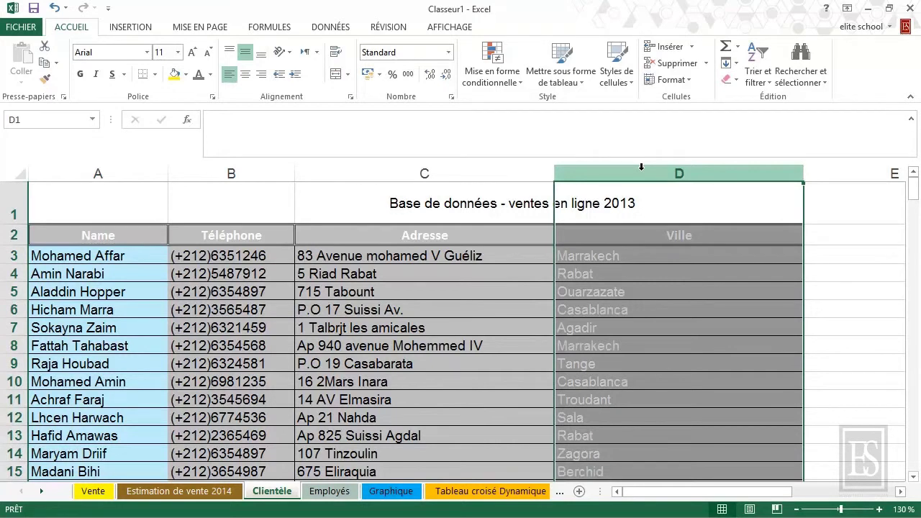
{"action": "right_click", "coordinate": [641, 167]}
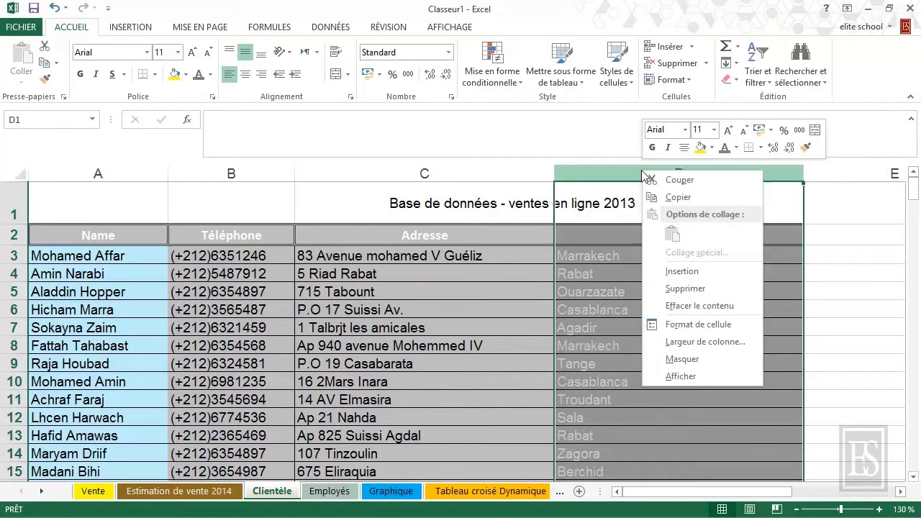
{"action": "left_click", "coordinate": [683, 273]}
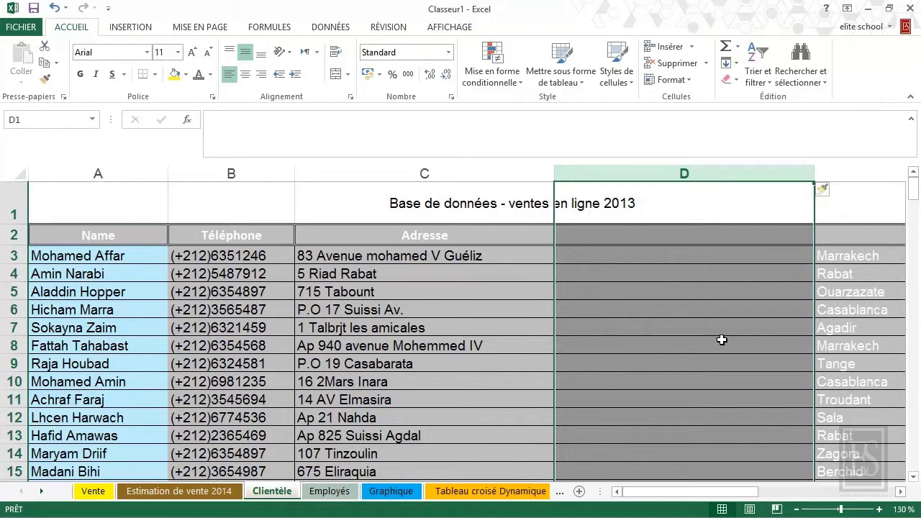
{"action": "key", "text": "ctrl+z"}
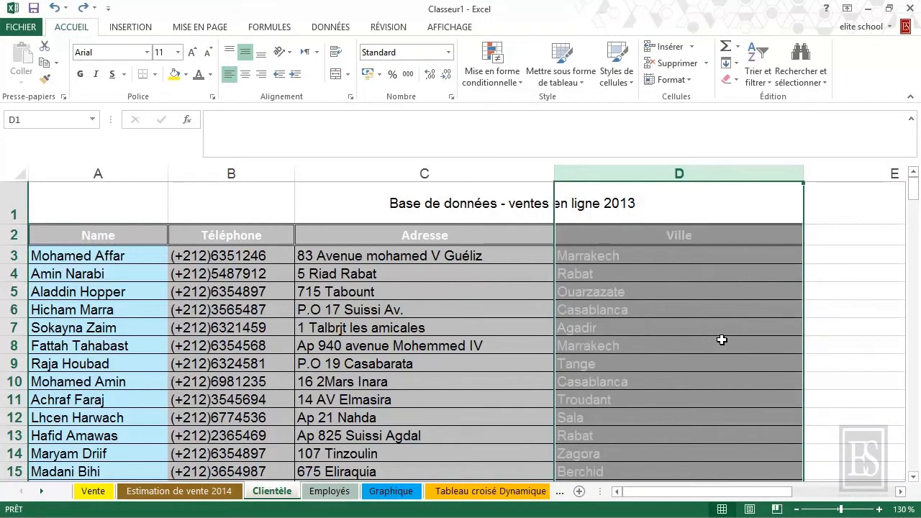
{"action": "left_click", "coordinate": [837, 349]}
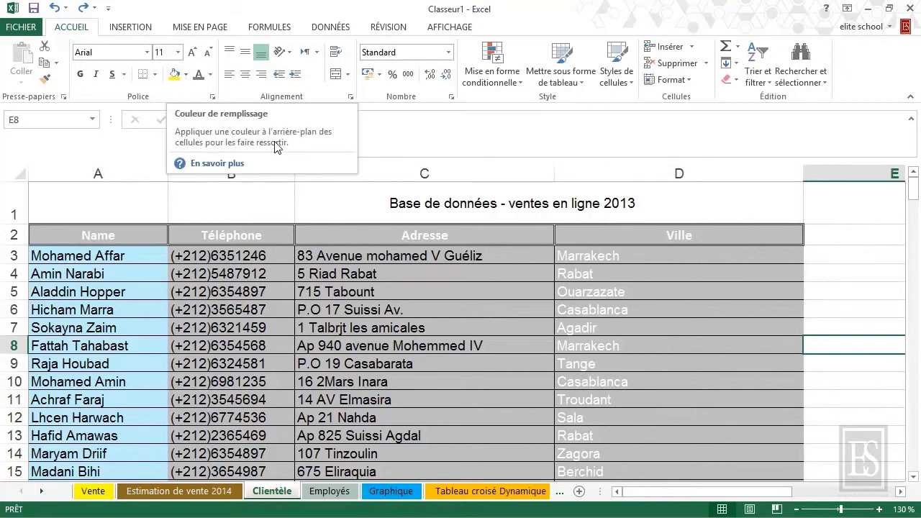
{"action": "left_click", "coordinate": [329, 29]}
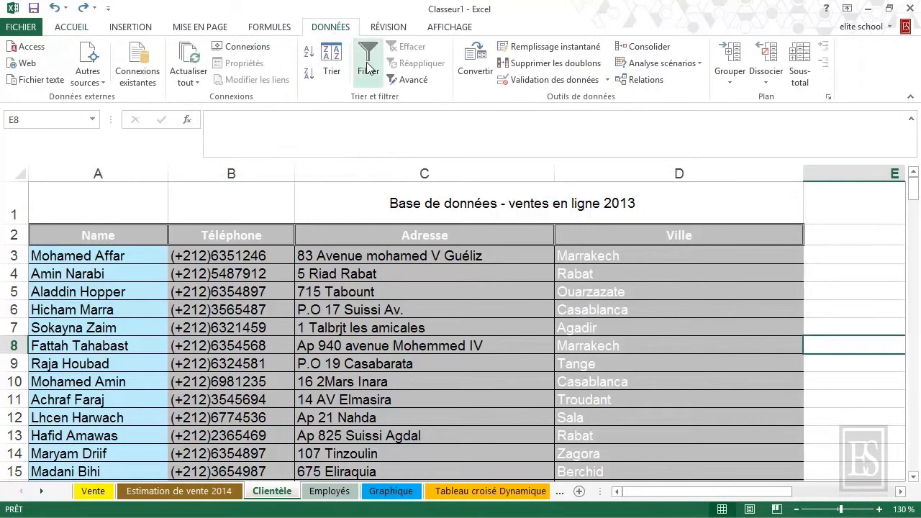
{"action": "mouse_move", "coordinate": [368, 63]}
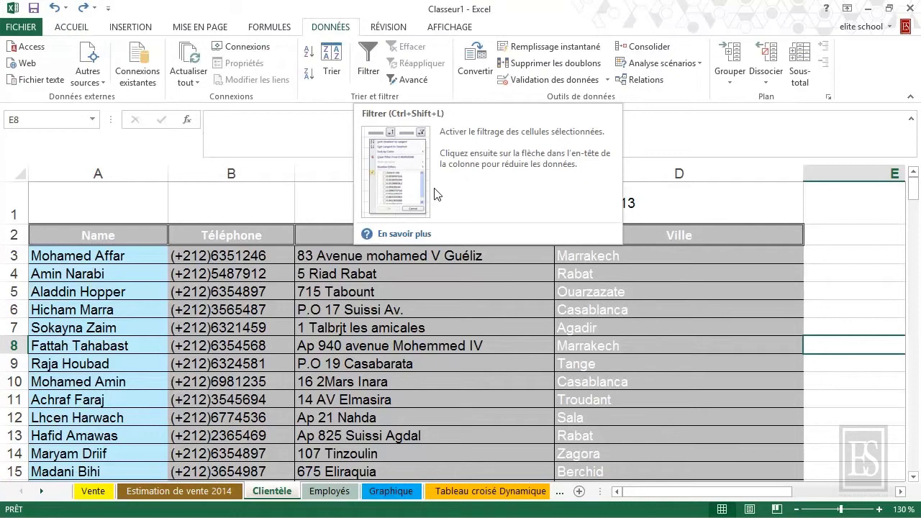
{"action": "left_click", "coordinate": [406, 235]}
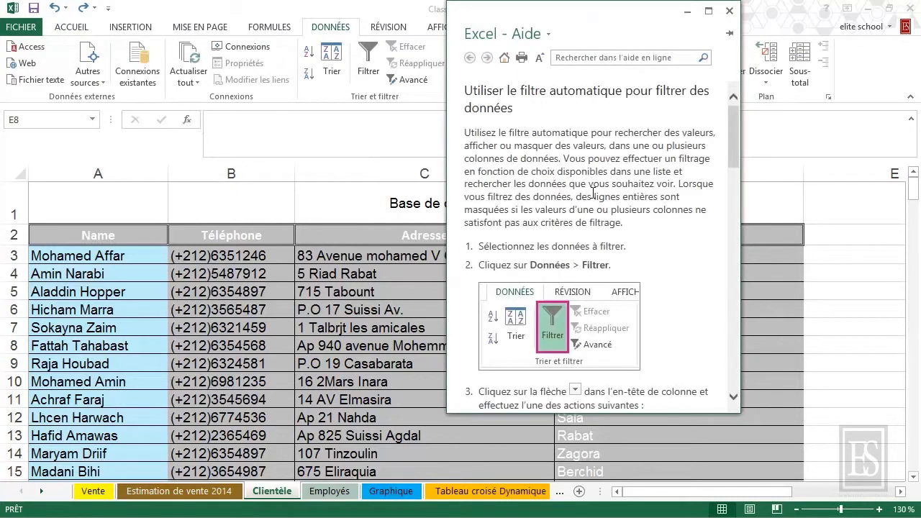
{"action": "scroll", "coordinate": [590, 199], "scroll_direction": "down", "scroll_amount": 3}
{"action": "scroll", "coordinate": [592, 202], "scroll_direction": "down", "scroll_amount": 2}
{"action": "scroll", "coordinate": [591, 202], "scroll_direction": "down", "scroll_amount": 3}
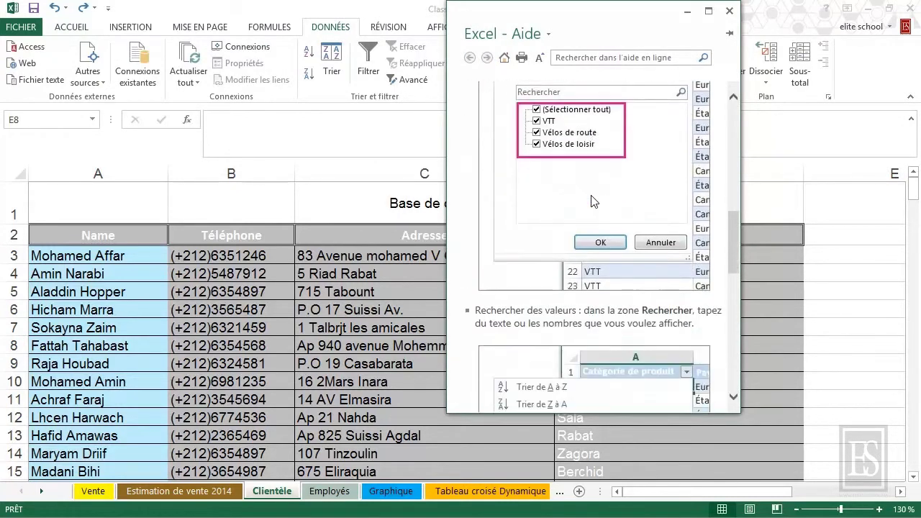
{"action": "scroll", "coordinate": [592, 202], "scroll_direction": "down", "scroll_amount": 3}
{"action": "scroll", "coordinate": [592, 202], "scroll_direction": "up", "scroll_amount": 2}
{"action": "scroll", "coordinate": [592, 202], "scroll_direction": "up", "scroll_amount": 3}
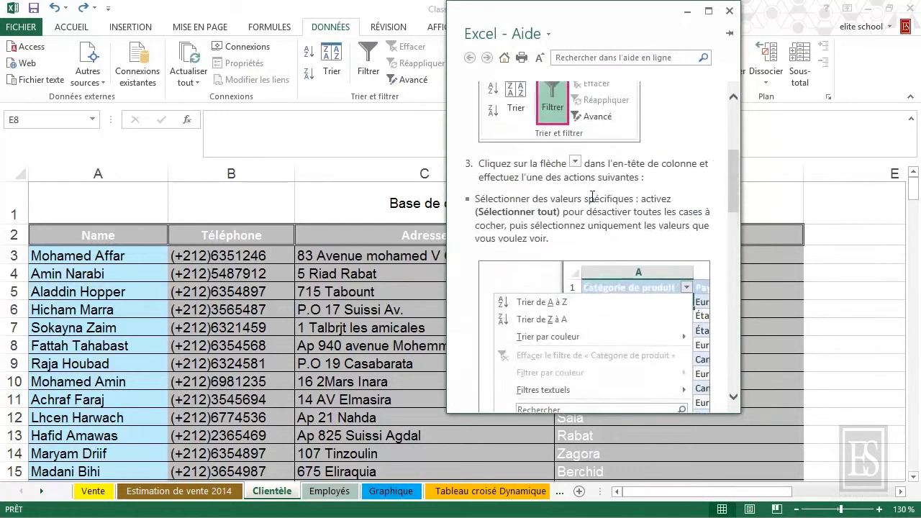
{"action": "scroll", "coordinate": [591, 199], "scroll_direction": "up", "scroll_amount": 3}
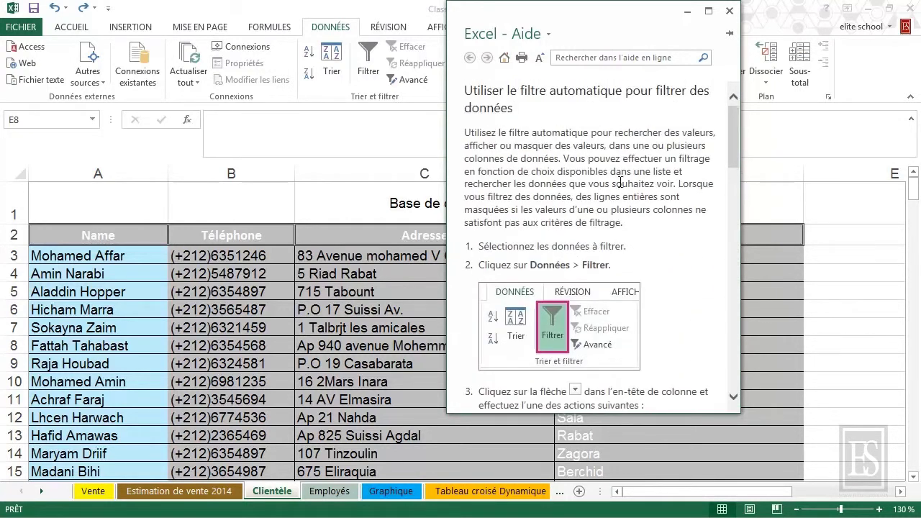
{"action": "left_click", "coordinate": [729, 11]}
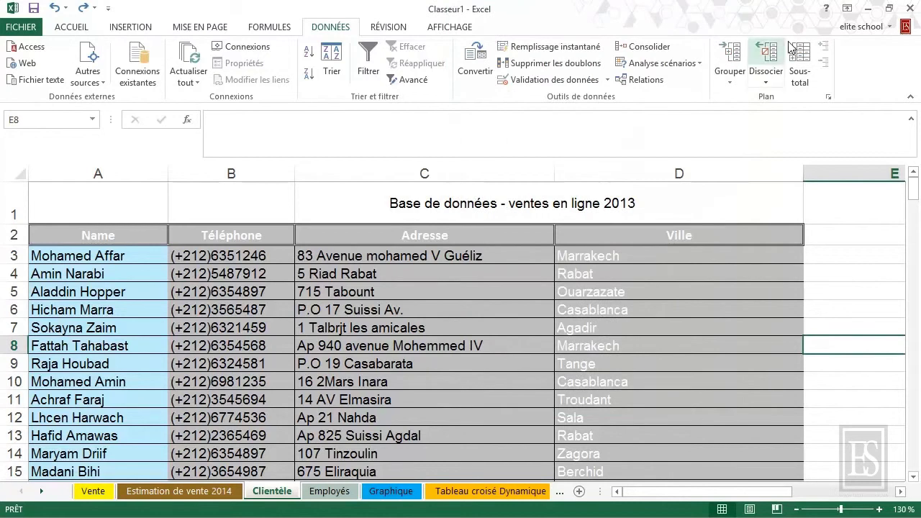
{"action": "left_click", "coordinate": [828, 14]}
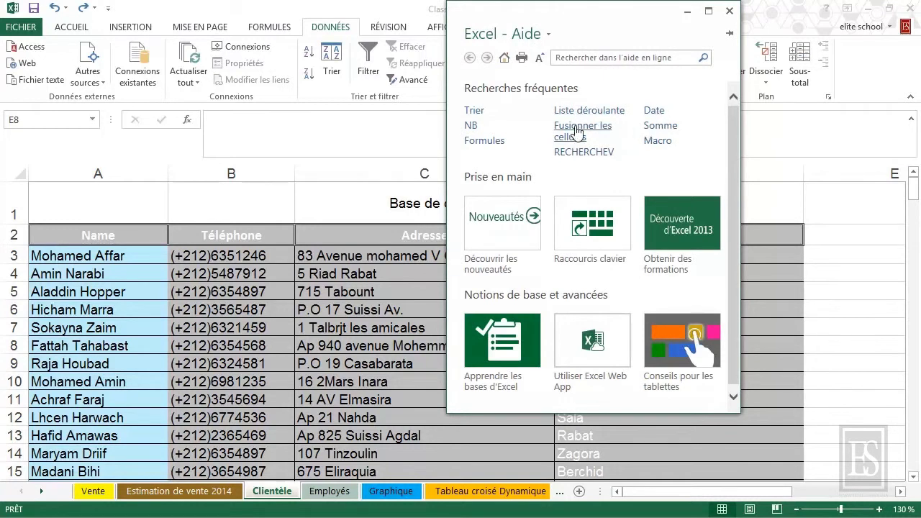
{"action": "left_click", "coordinate": [581, 58]}
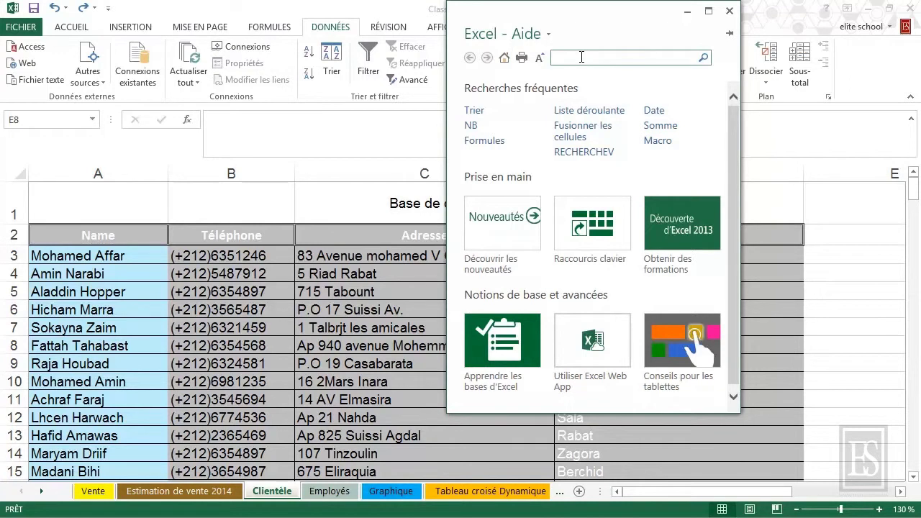
{"action": "type", "text": "graphe"}
{"action": "key", "text": "Return"}
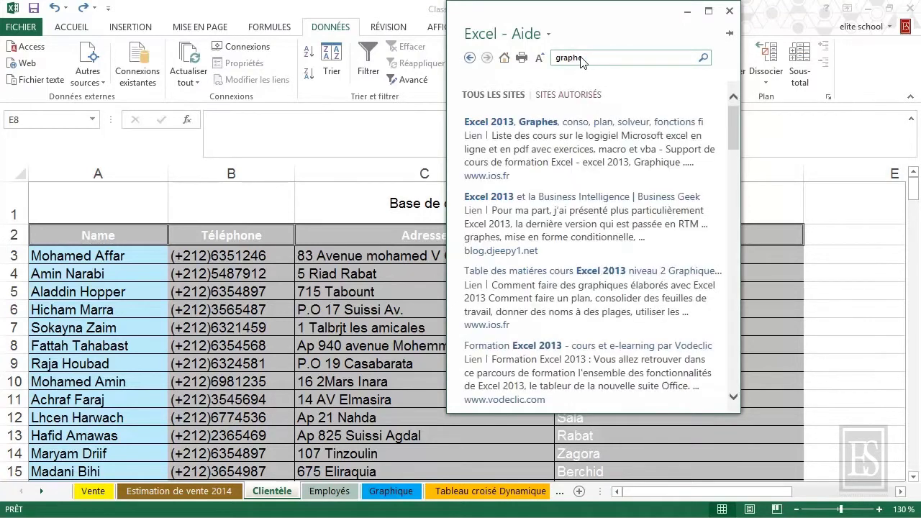
{"action": "scroll", "coordinate": [579, 214], "scroll_direction": "down", "scroll_amount": 3}
{"action": "scroll", "coordinate": [578, 215], "scroll_direction": "down", "scroll_amount": 2}
{"action": "scroll", "coordinate": [578, 215], "scroll_direction": "down", "scroll_amount": 3}
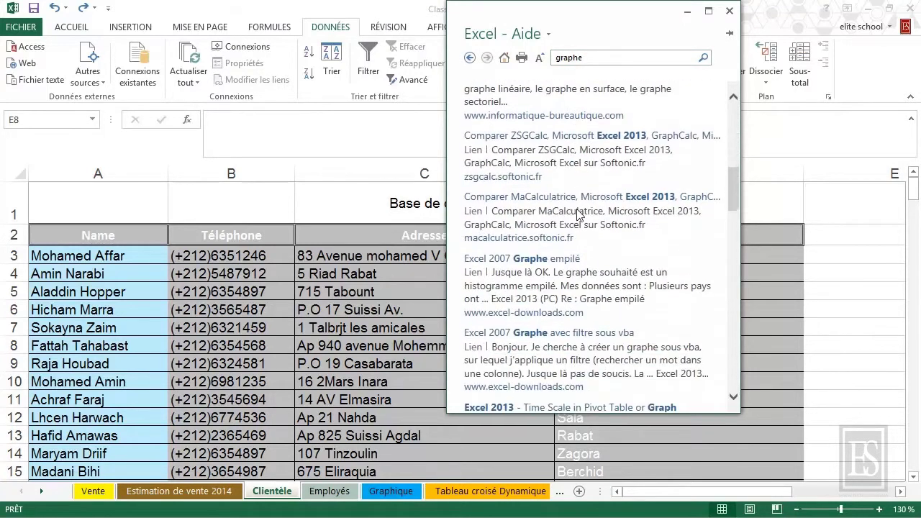
{"action": "scroll", "coordinate": [578, 214], "scroll_direction": "down", "scroll_amount": 3}
{"action": "scroll", "coordinate": [578, 214], "scroll_direction": "down", "scroll_amount": 3}
{"action": "scroll", "coordinate": [578, 212], "scroll_direction": "down", "scroll_amount": 3}
{"action": "scroll", "coordinate": [578, 210], "scroll_direction": "down", "scroll_amount": 3}
{"action": "scroll", "coordinate": [578, 210], "scroll_direction": "up", "scroll_amount": 3}
{"action": "scroll", "coordinate": [578, 210], "scroll_direction": "up", "scroll_amount": 3}
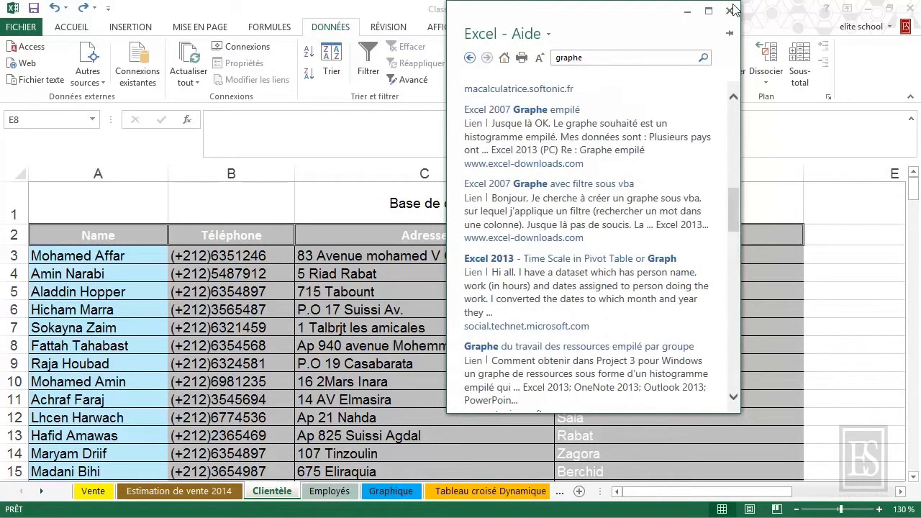
{"action": "left_click", "coordinate": [731, 10]}
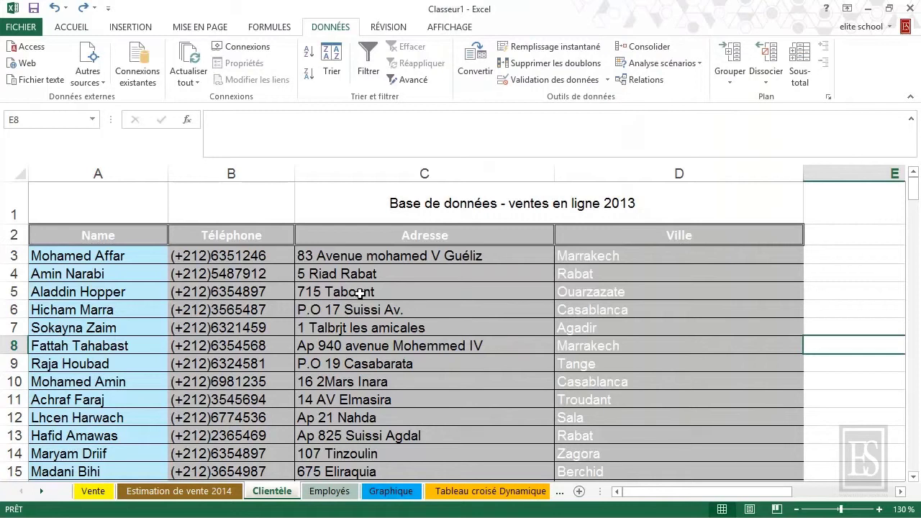
On the ACCUEIL tab, apply Gras and Ctrl+I italic to the customer address in cell C5.
{"action": "left_click", "coordinate": [80, 27]}
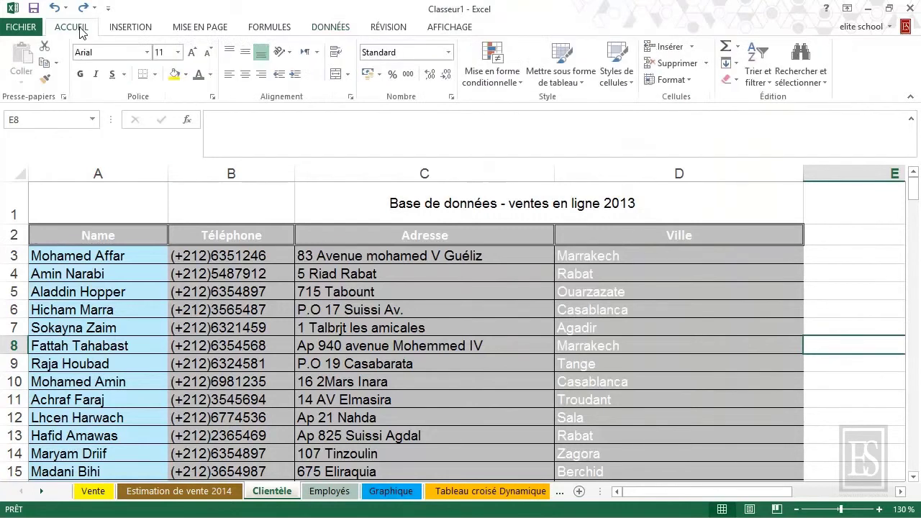
{"action": "left_click", "coordinate": [362, 287]}
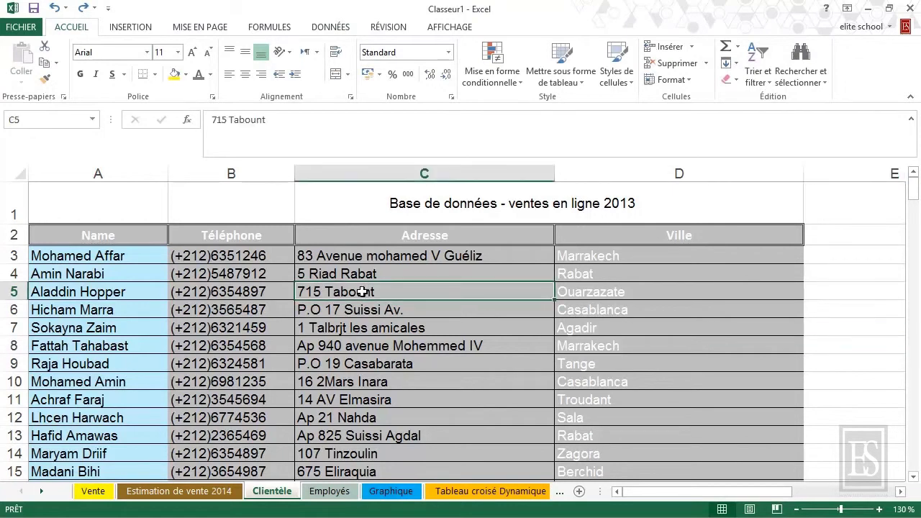
{"action": "left_click", "coordinate": [81, 79]}
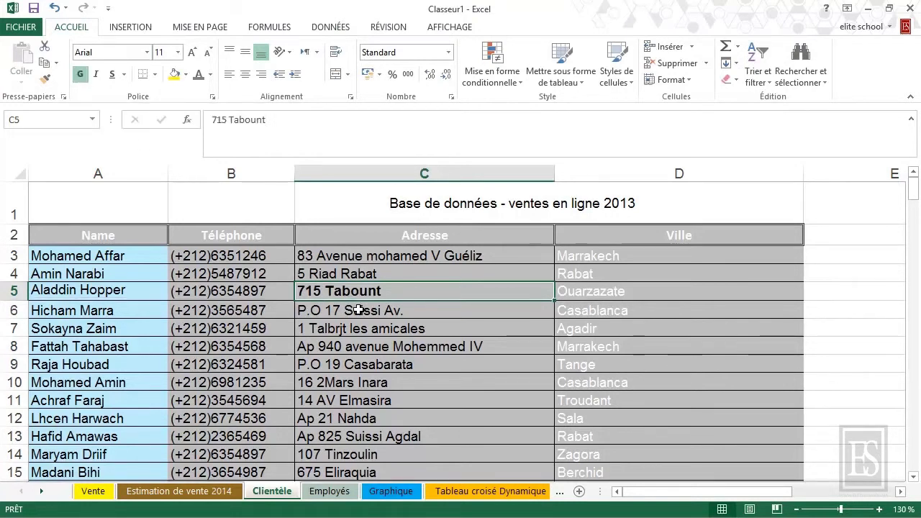
{"action": "key", "text": "ctrl+i"}
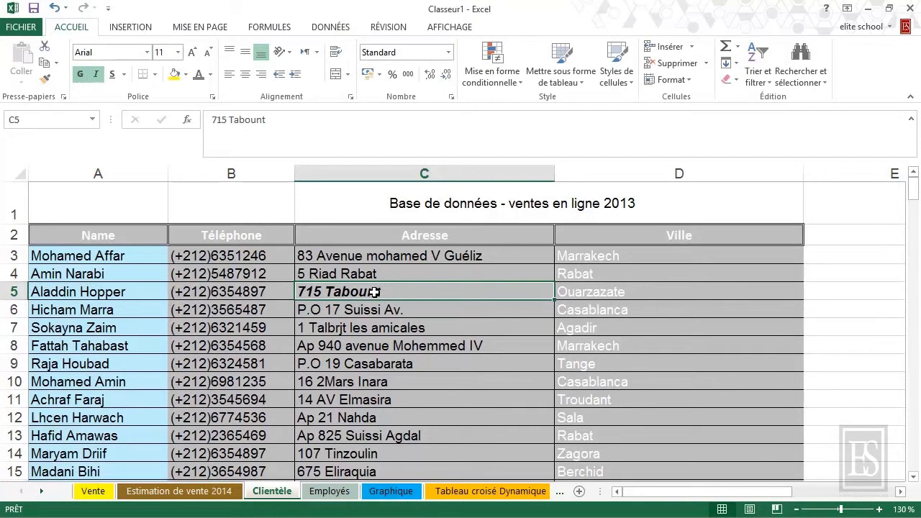